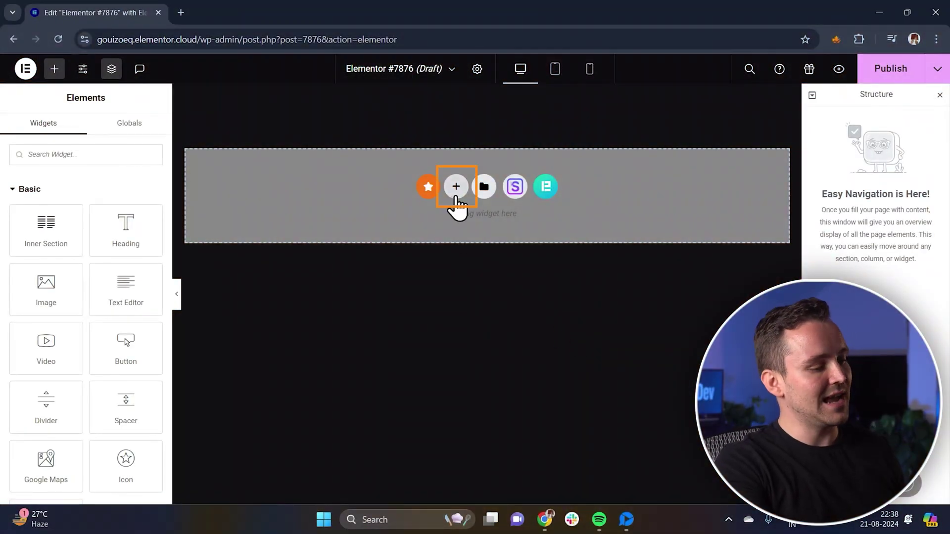
- Add a two-column section with a minimum height of 100 vh
click(454, 197)
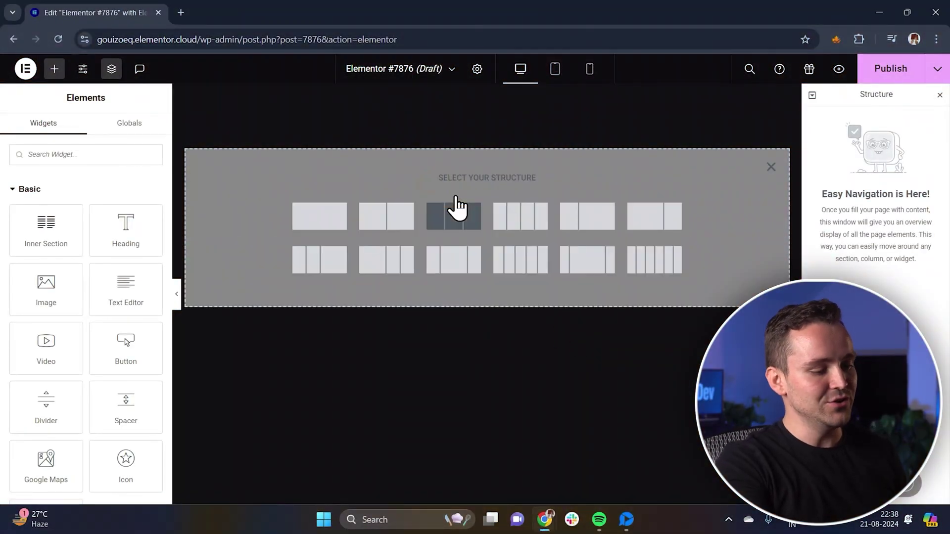
click(387, 218)
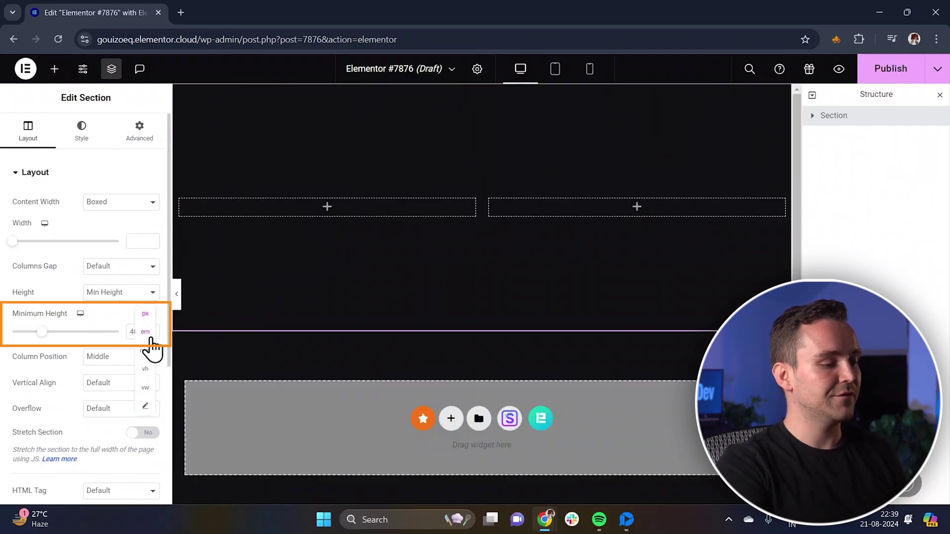
click(147, 369)
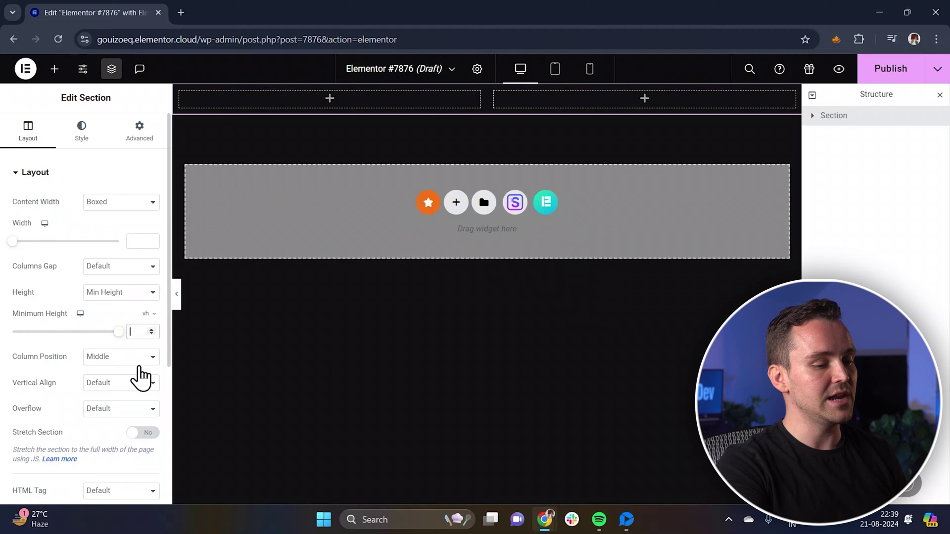
text(100)
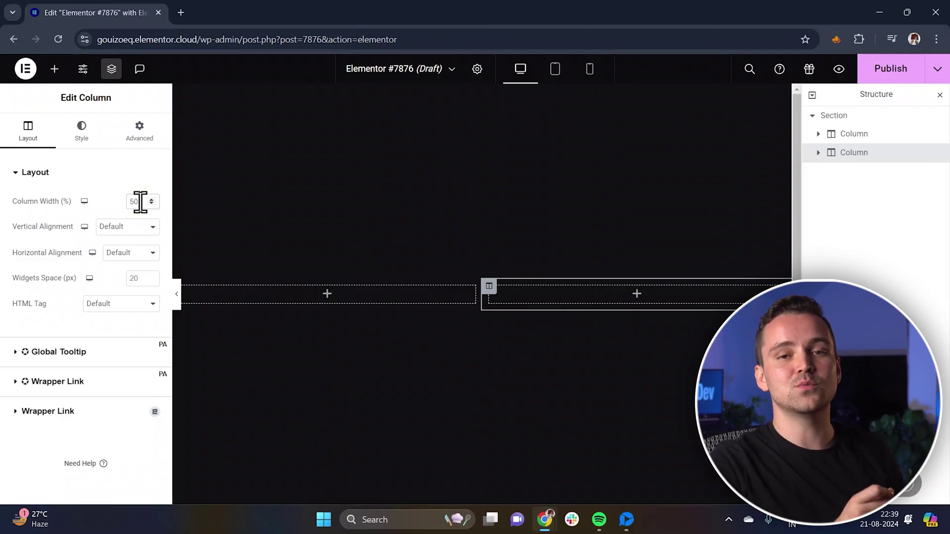
- Place an Image widget in the right column showing the golden temple photo
click(55, 69)
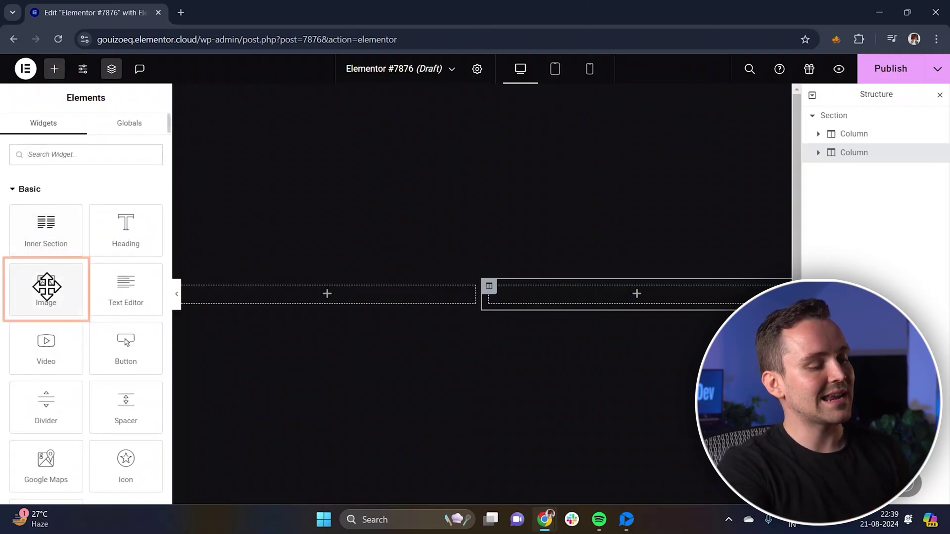
drag(46, 289, 638, 297)
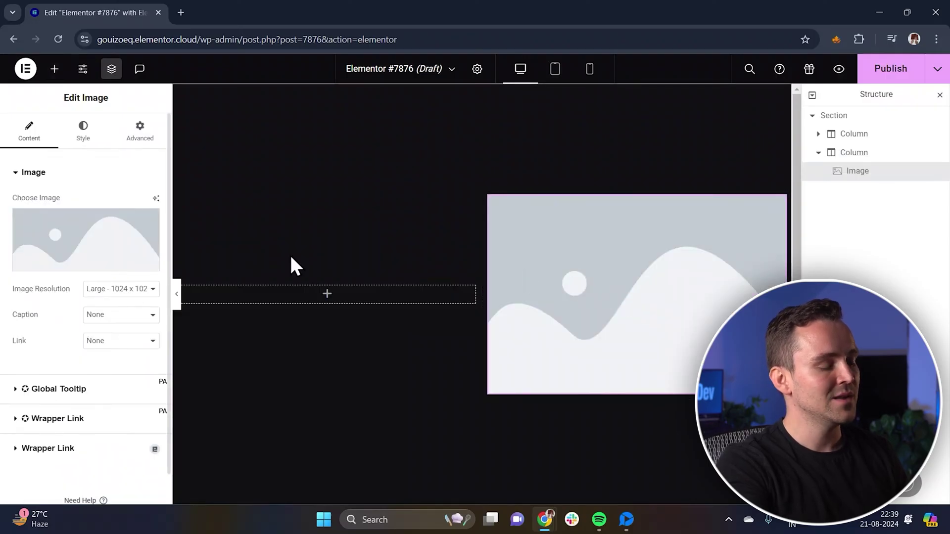
mouse_move(56, 270)
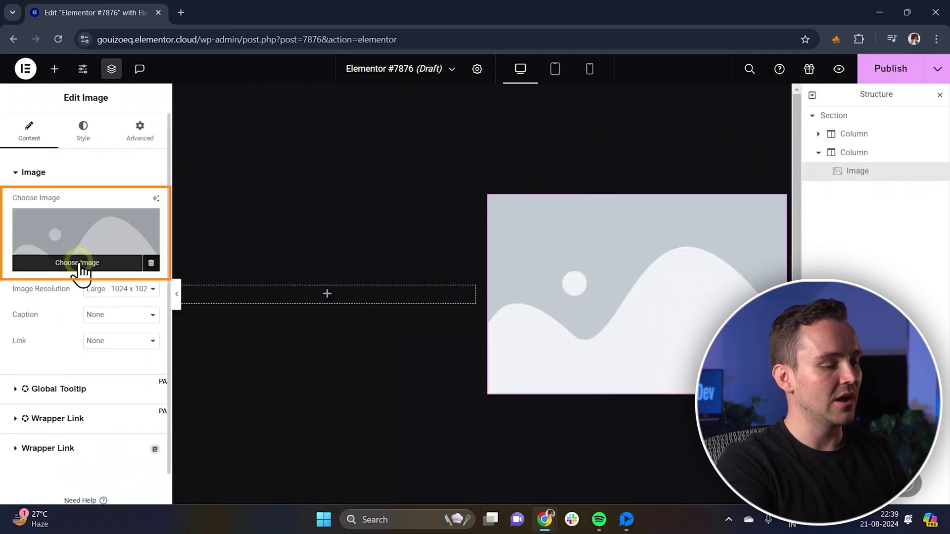
click(80, 263)
scroll(366, 284, down, 5)
click(211, 317)
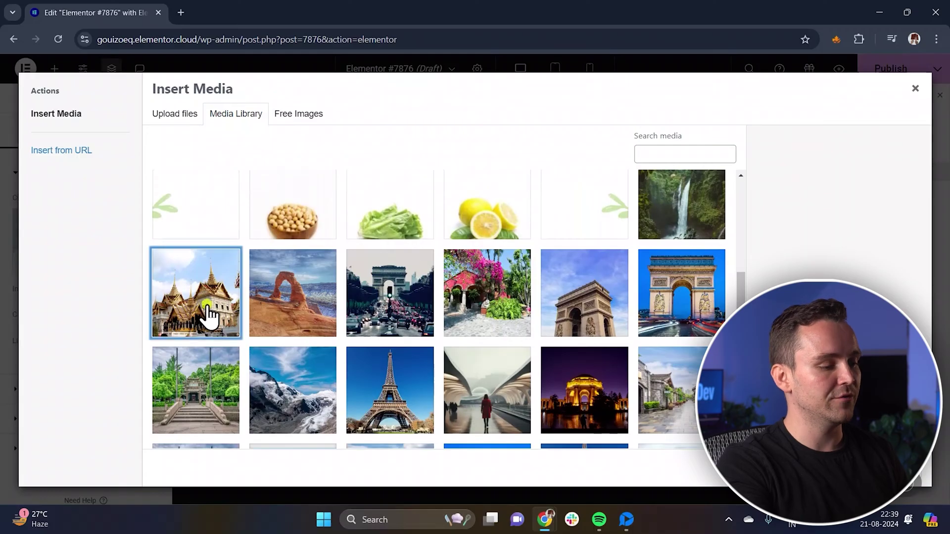
click(913, 478)
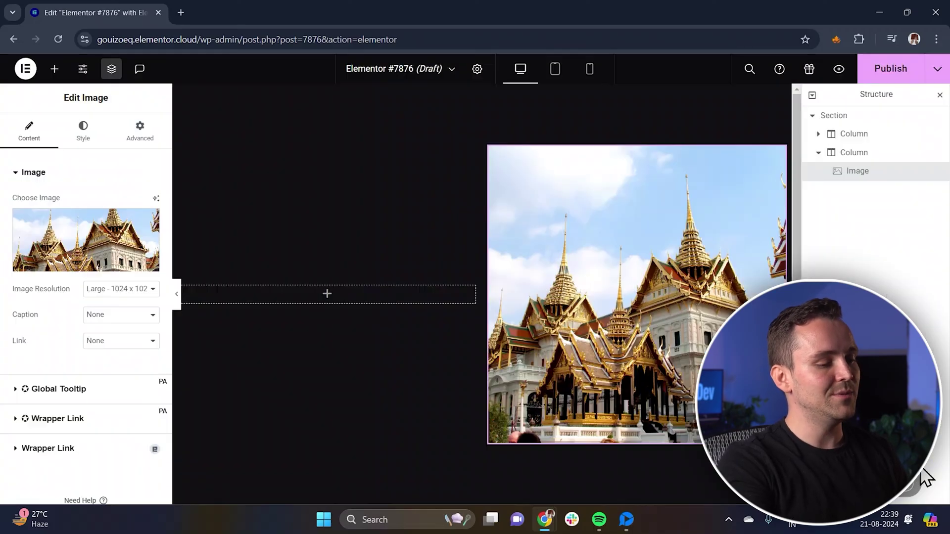
- Set the temple image's border radius to 10 px on all corners
click(82, 140)
scroll(71, 272, down, 3)
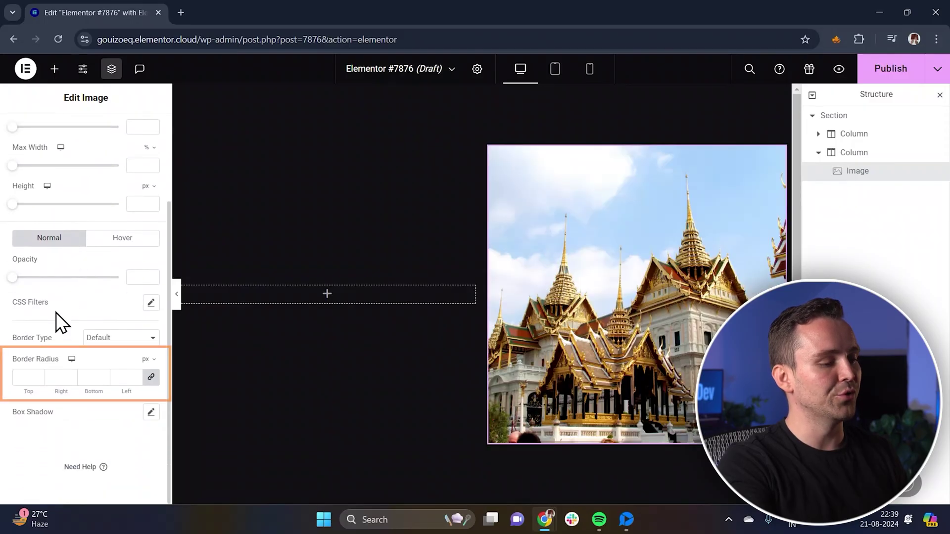
click(30, 381)
text(10)
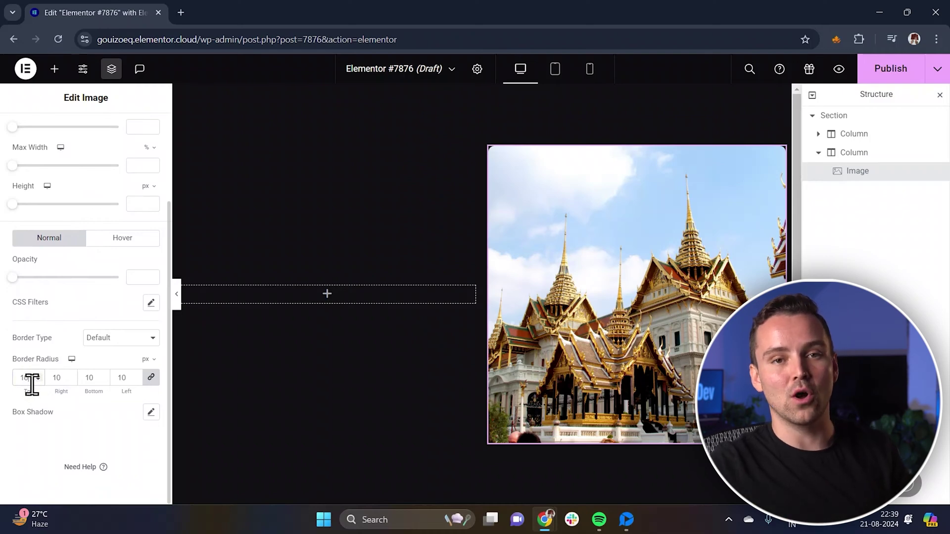
- Duplicate the temple image widget to build a stack of images in the right column
right_click(879, 173)
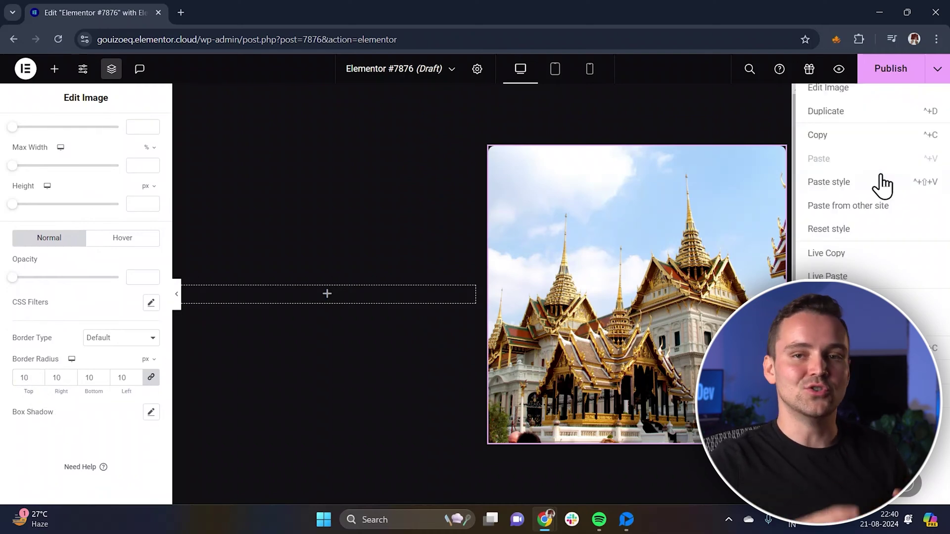
click(876, 115)
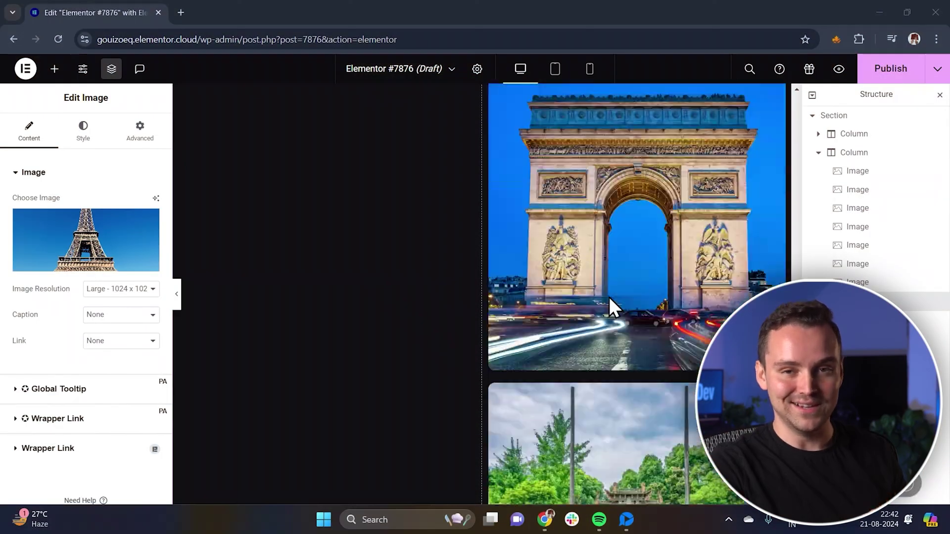
scroll(608, 295, up, 20)
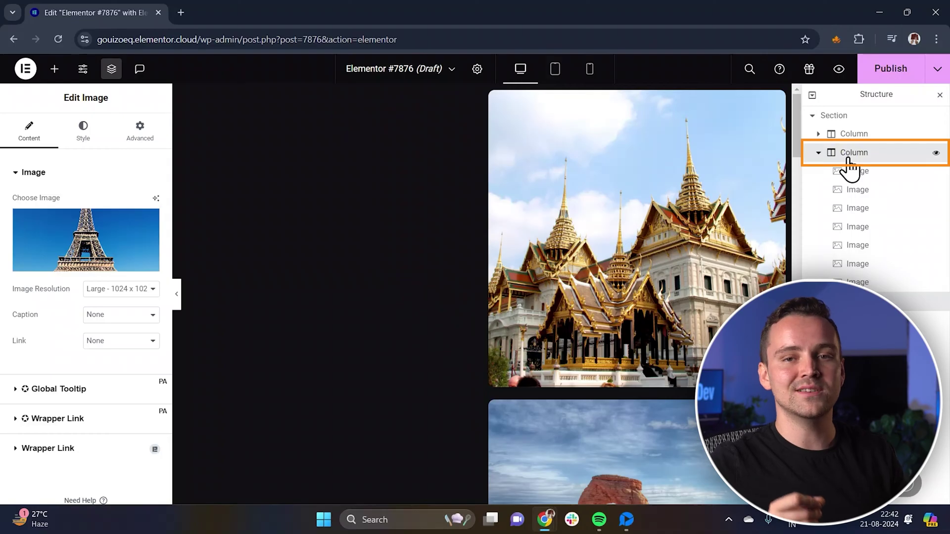
- Enter myGallery as the right column's CSS class under Advanced settings
click(847, 160)
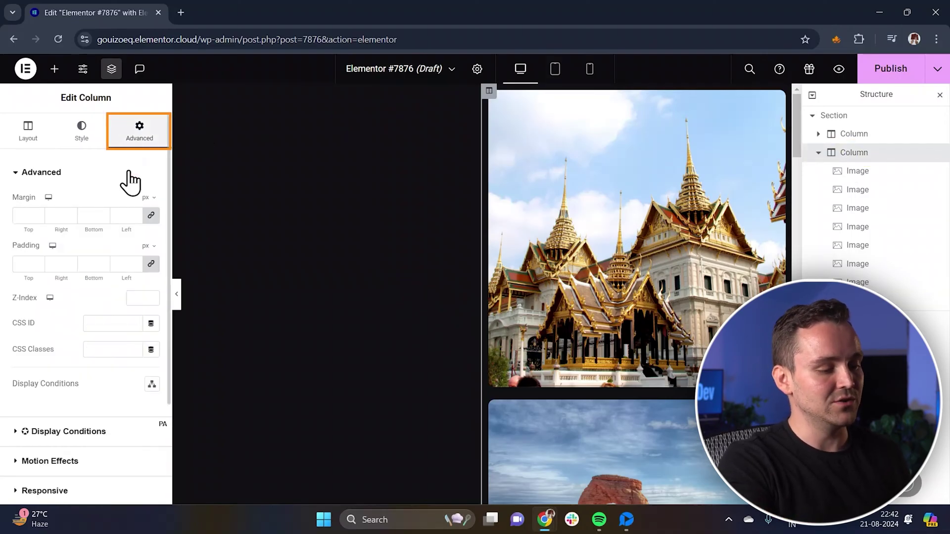
scroll(94, 346, down, 1)
click(103, 329)
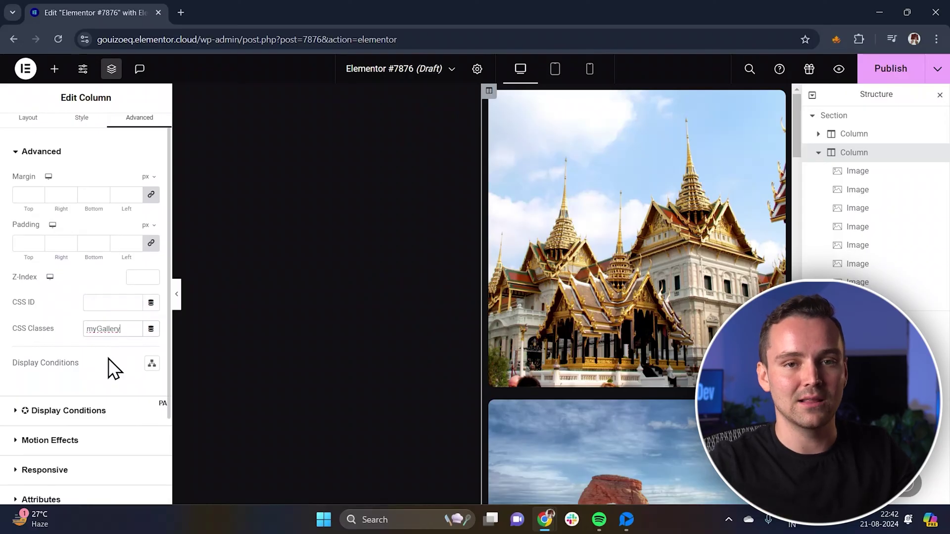
scroll(109, 361, down, 3)
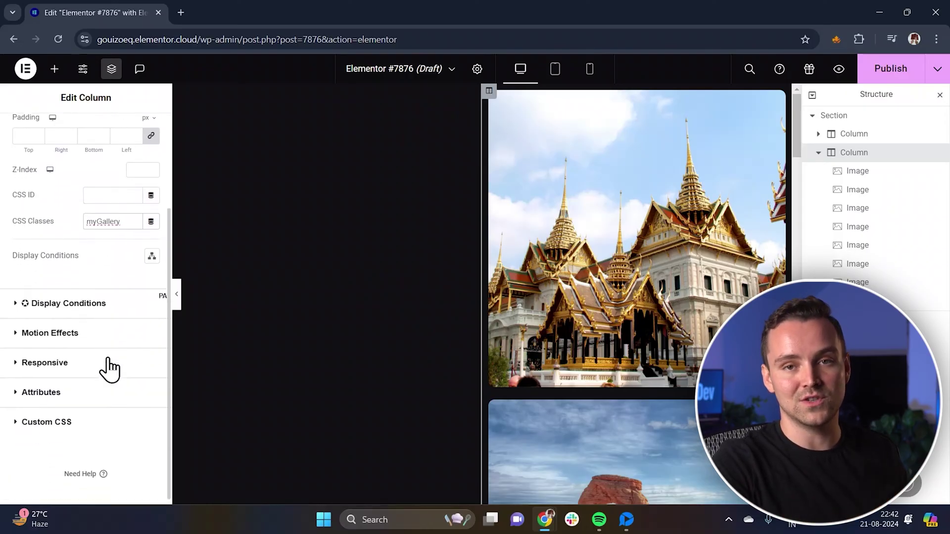
- Paste the reflected 3D carousel CSS into the column's Custom CSS editor
click(108, 418)
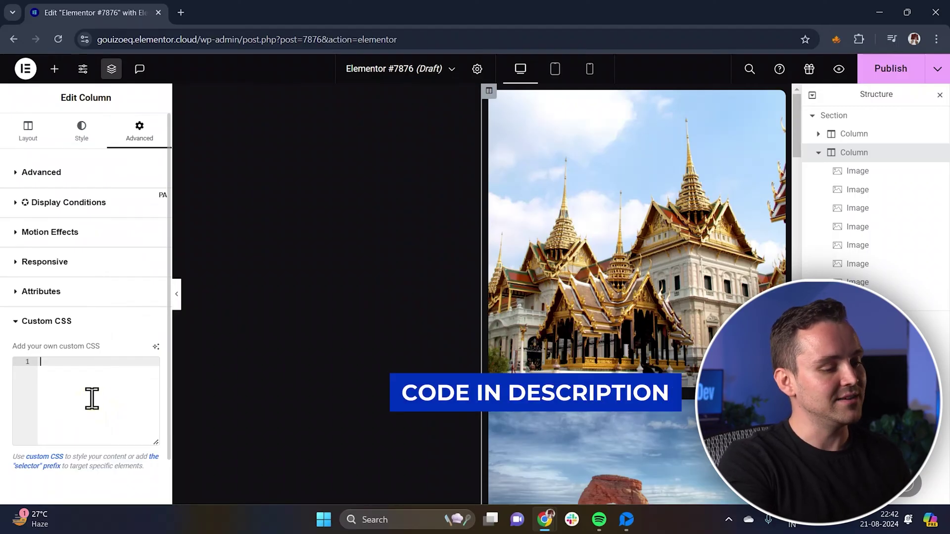
key(ctrl+v)
scroll(104, 391, down, 3)
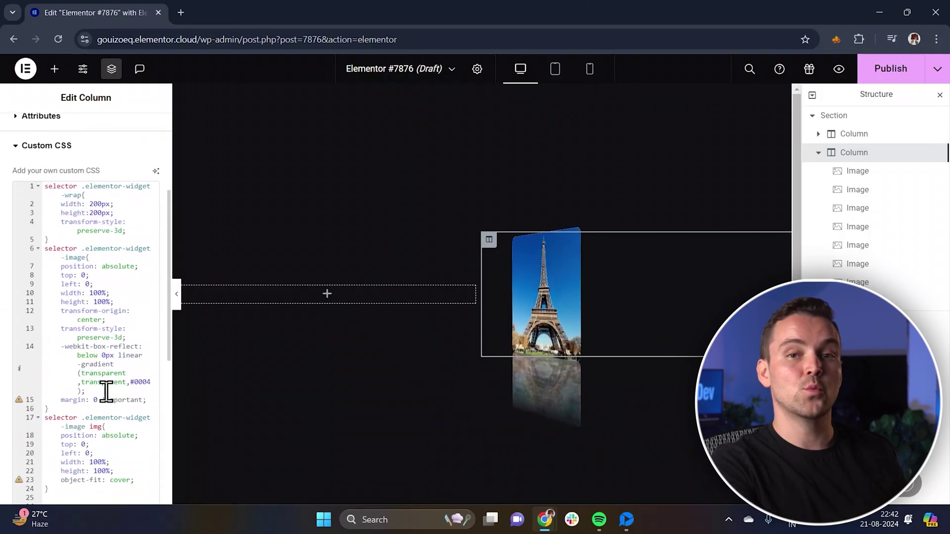
scroll(106, 392, down, 5)
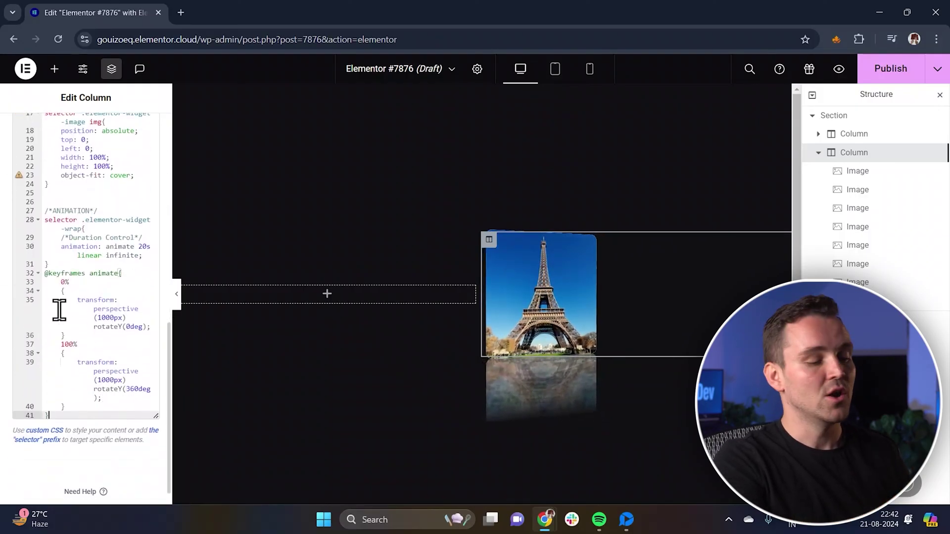
scroll(54, 296, up, 1)
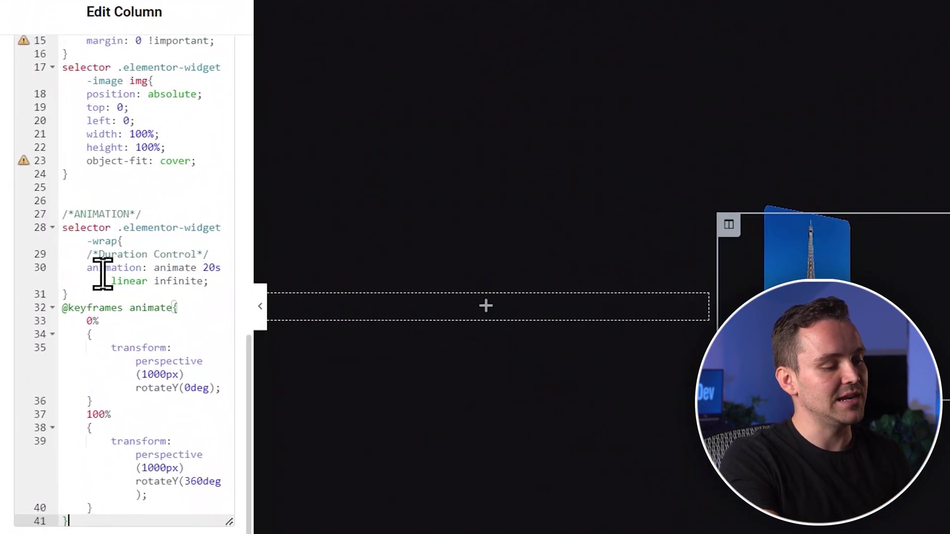
- Change the carousel animation duration from 10s to 20s, then bring up the widget list
drag(87, 267, 222, 282)
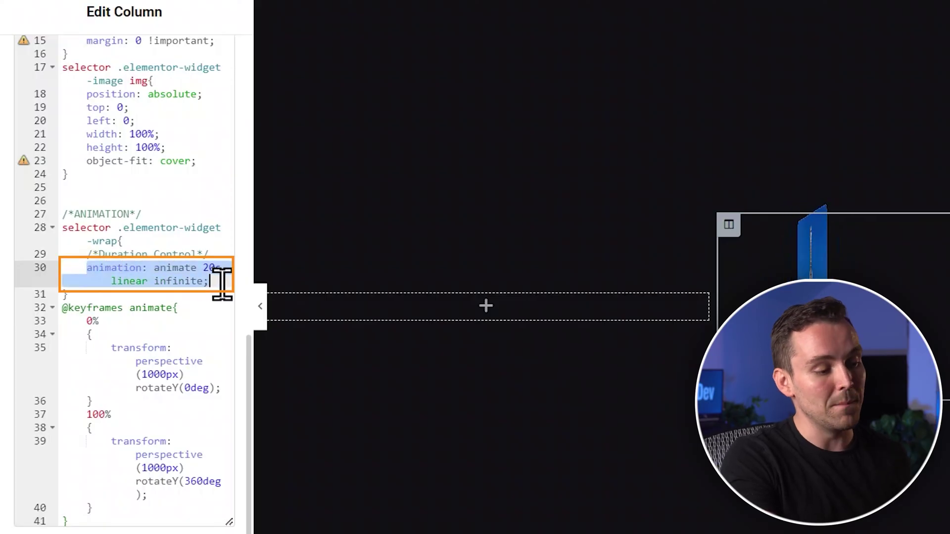
click(225, 348)
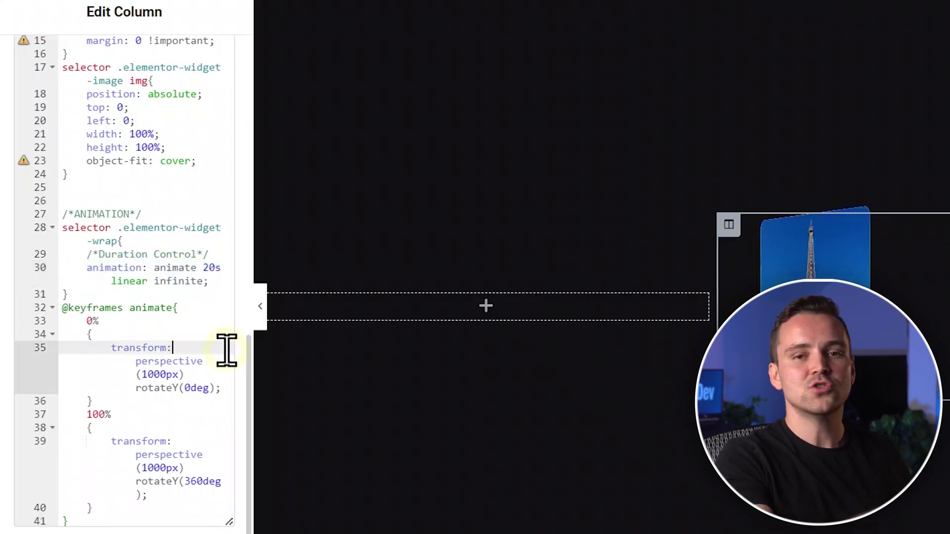
click(210, 268)
key(BackSpace)
text(5)
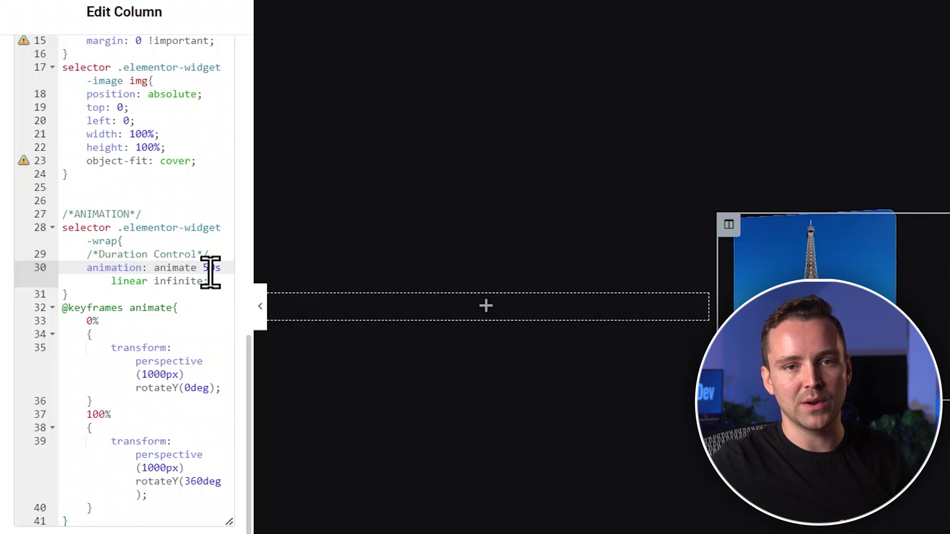
key(BackSpace)
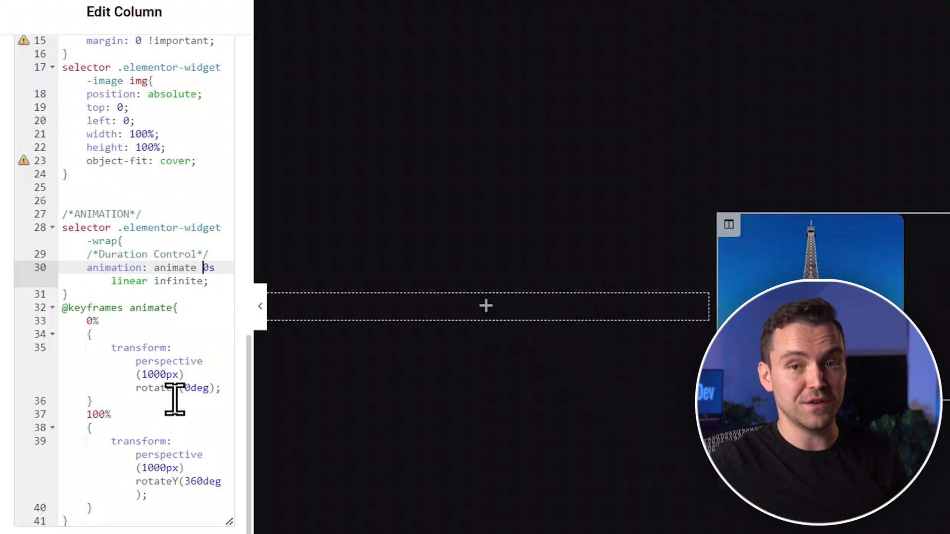
text(1)
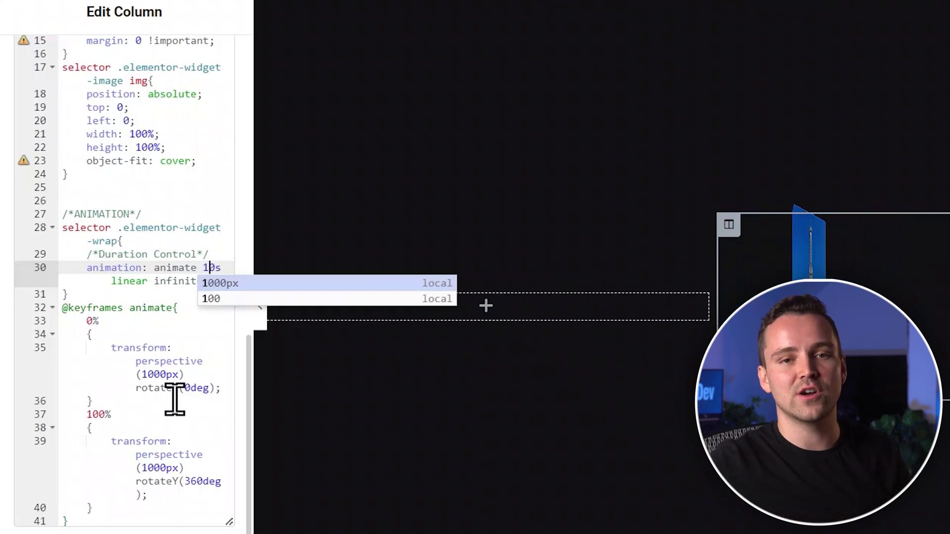
key(BackSpace)
text(2)
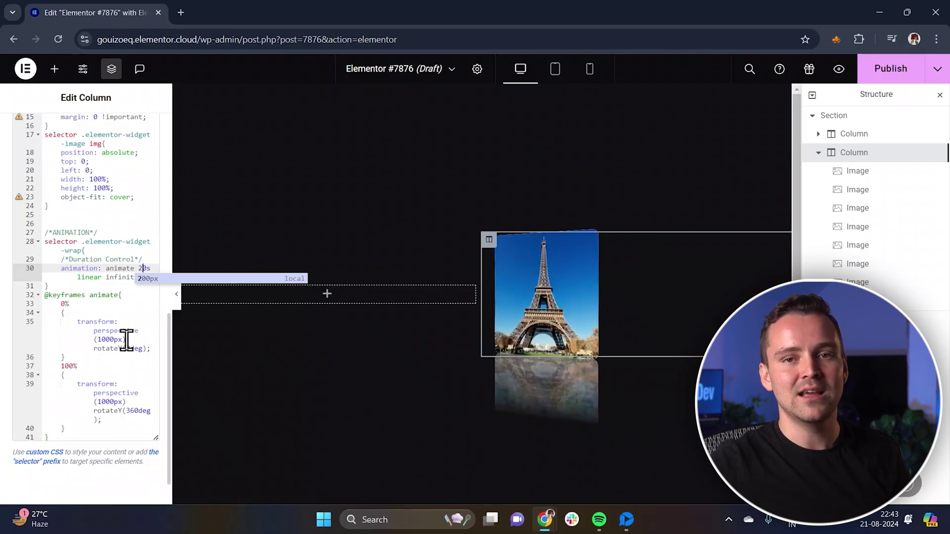
scroll(127, 340, up, 10)
click(56, 72)
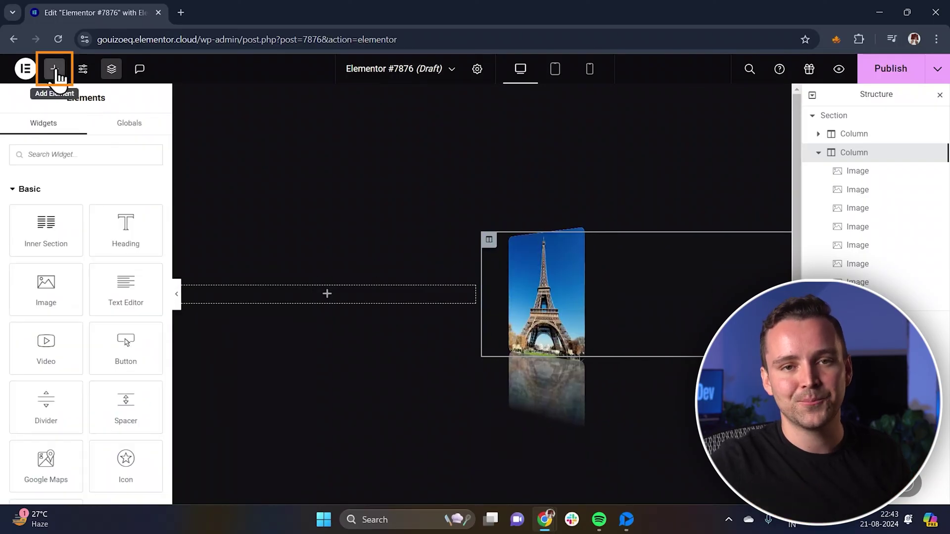
- Search the widget list for 'html'
click(106, 164)
text(html)
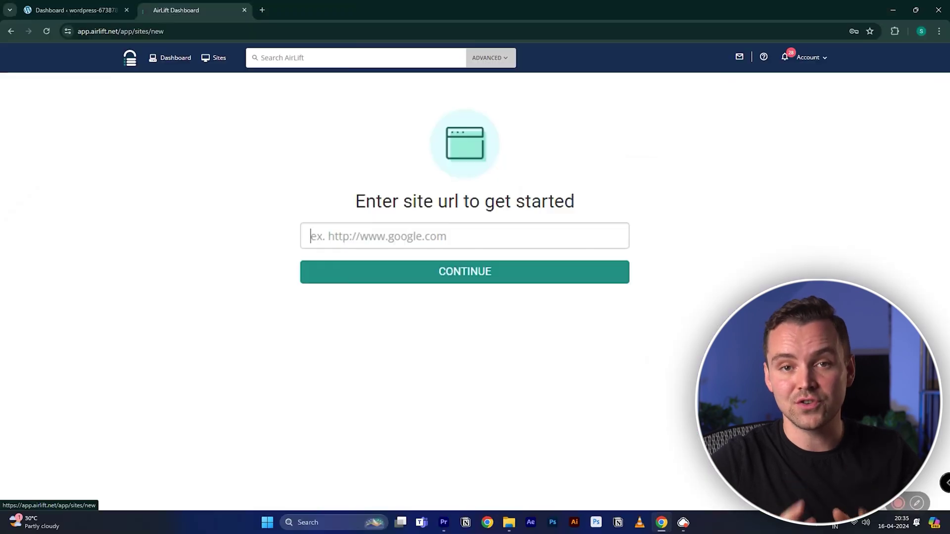
- Submit the WordPress site's URL in AirLift to request its performance report
click(391, 236)
text(https://wordpress-673878-4448699.cloudwaysapps.com/)
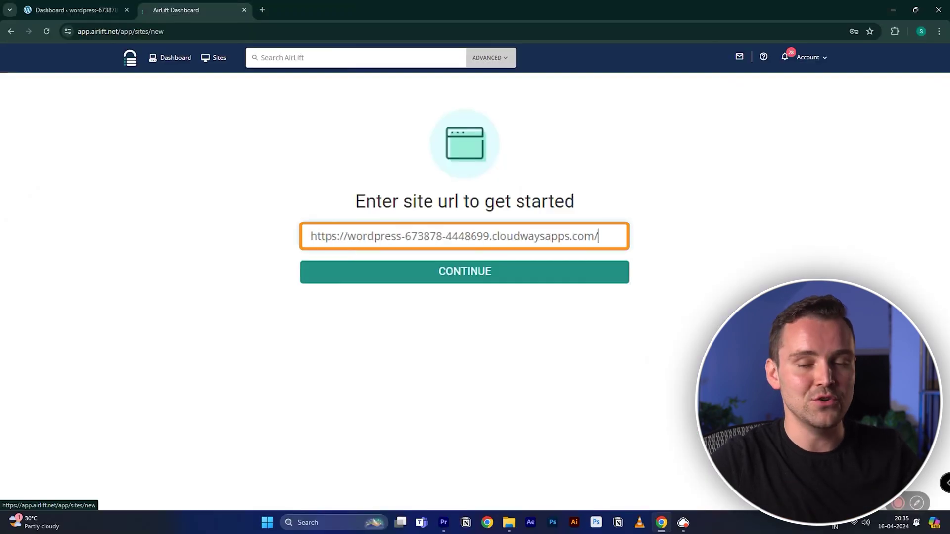
click(394, 275)
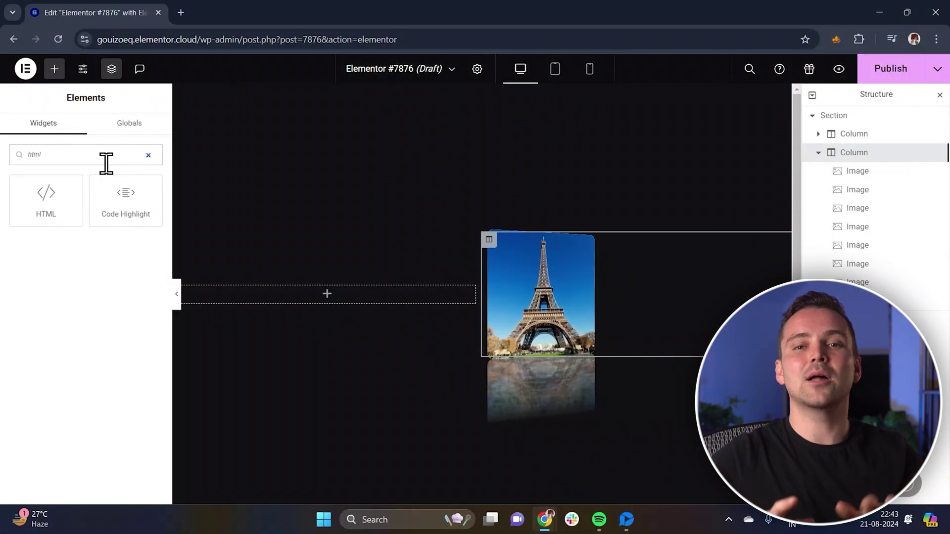
- Add an HTML widget containing the jQuery carousel script that targets myGallery
drag(44, 198, 331, 335)
click(81, 237)
key(ctrl+v)
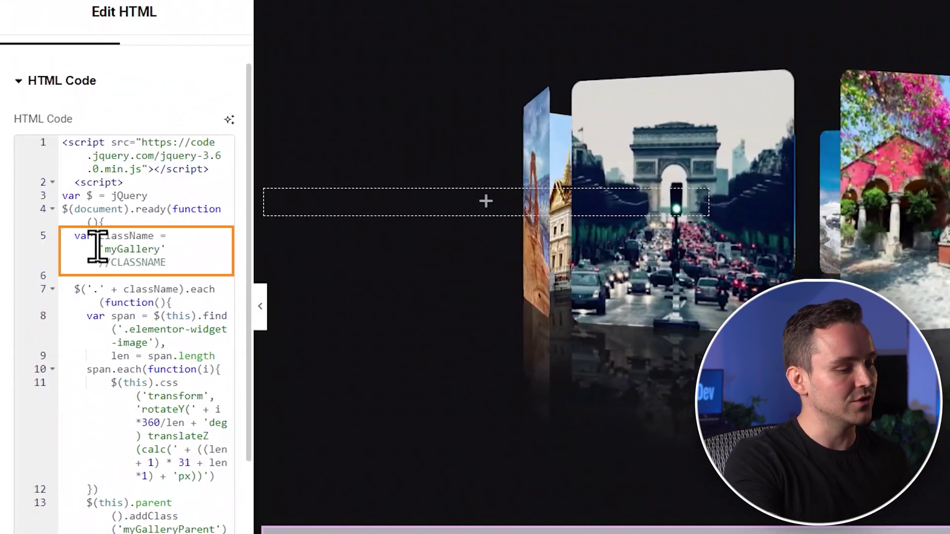
drag(98, 248, 183, 266)
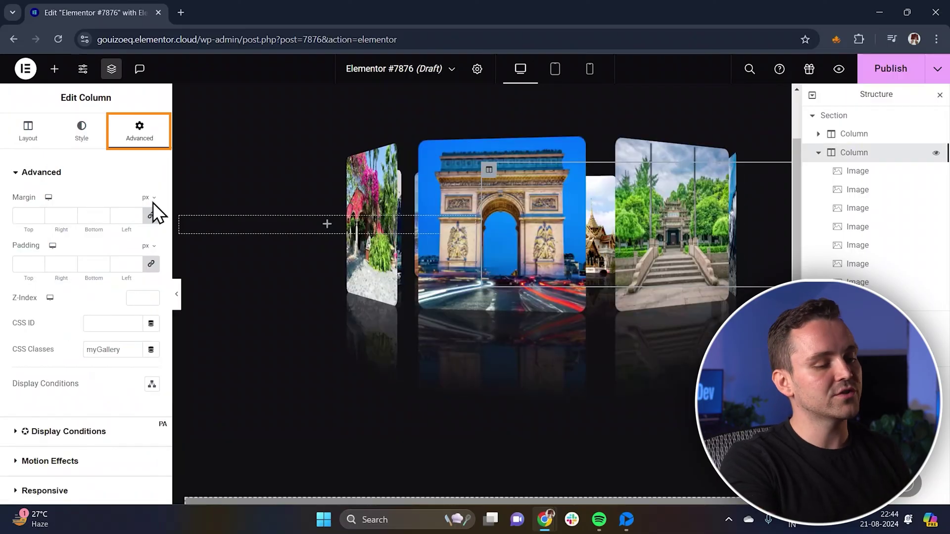
- Unlink the gallery column's margin and padding, then set left margin 157 and left padding 160
click(151, 215)
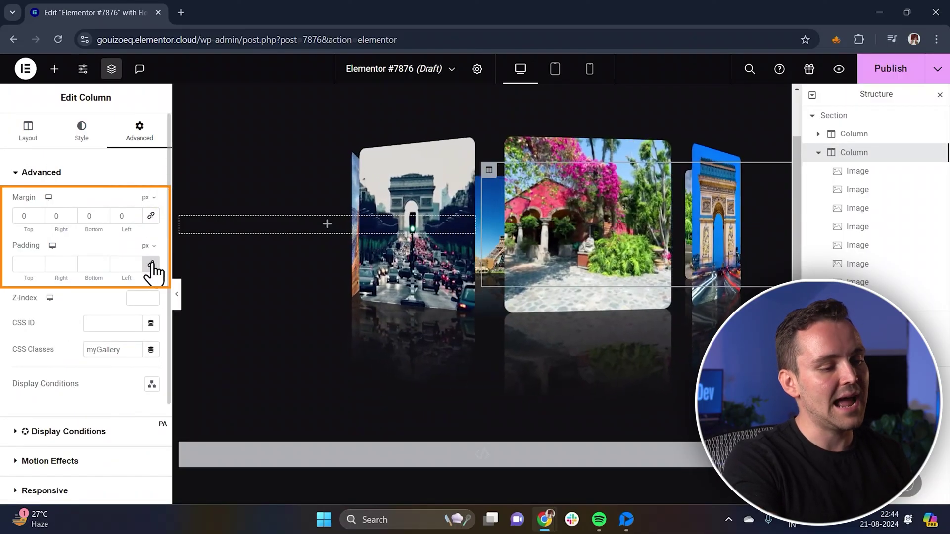
click(152, 264)
click(122, 213)
text(157)
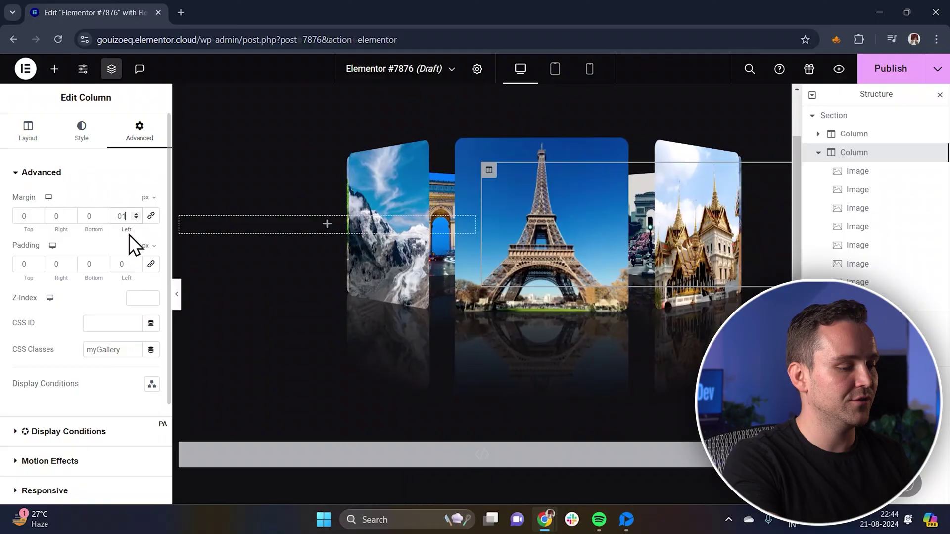
click(123, 263)
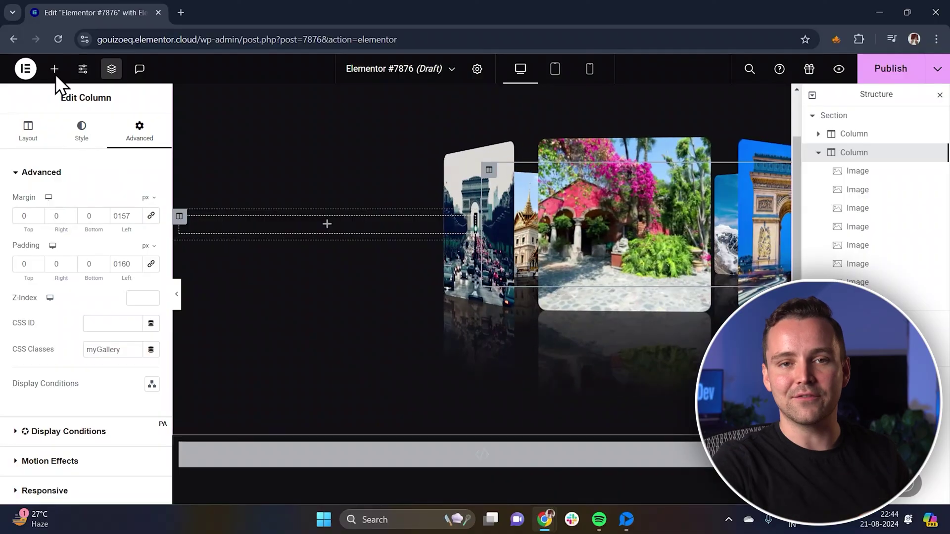
- Drag Heading, Text Editor and Button widgets into the left column in order, then select the heading
click(54, 70)
drag(116, 229, 297, 223)
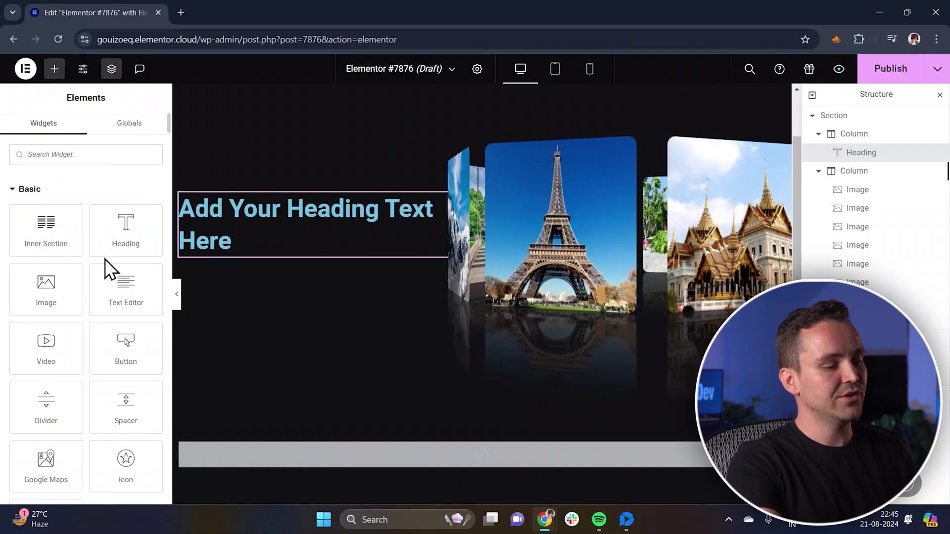
drag(126, 289, 223, 242)
click(55, 69)
scroll(124, 269, down, 2)
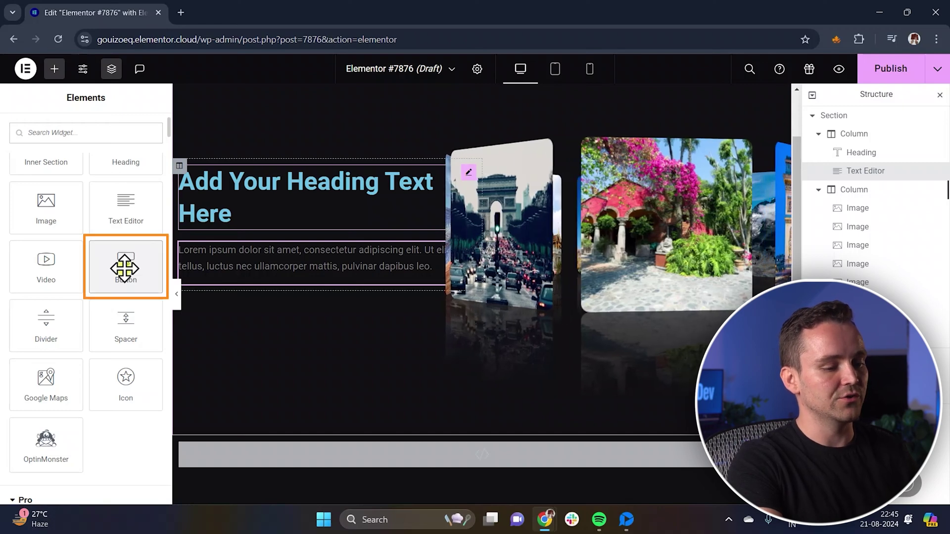
drag(124, 268, 226, 270)
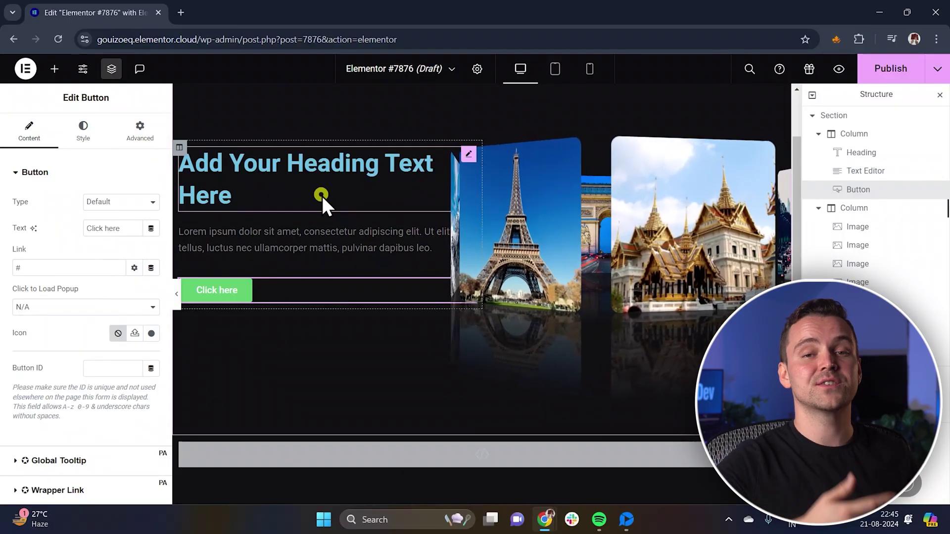
click(322, 194)
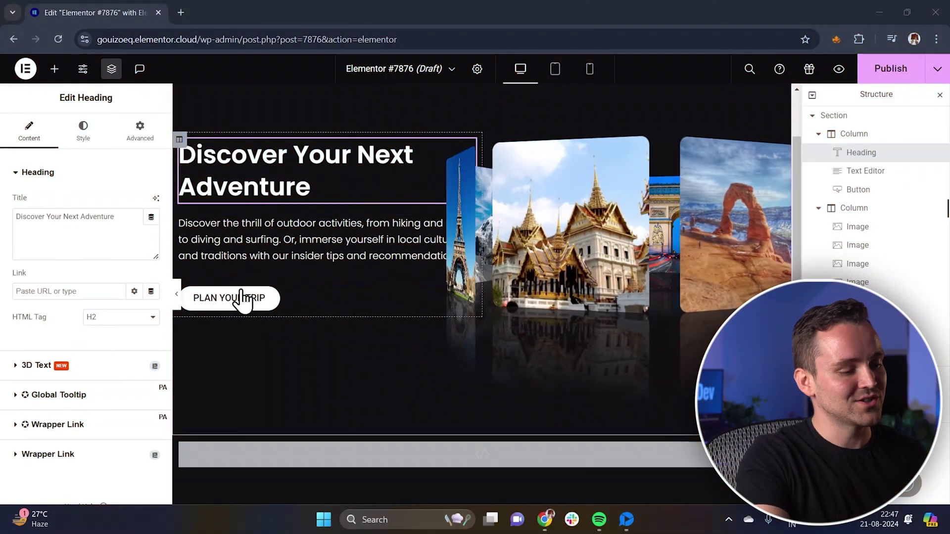
- Give the hero text column a 90 px right margin and 110 px right padding
click(179, 139)
click(140, 139)
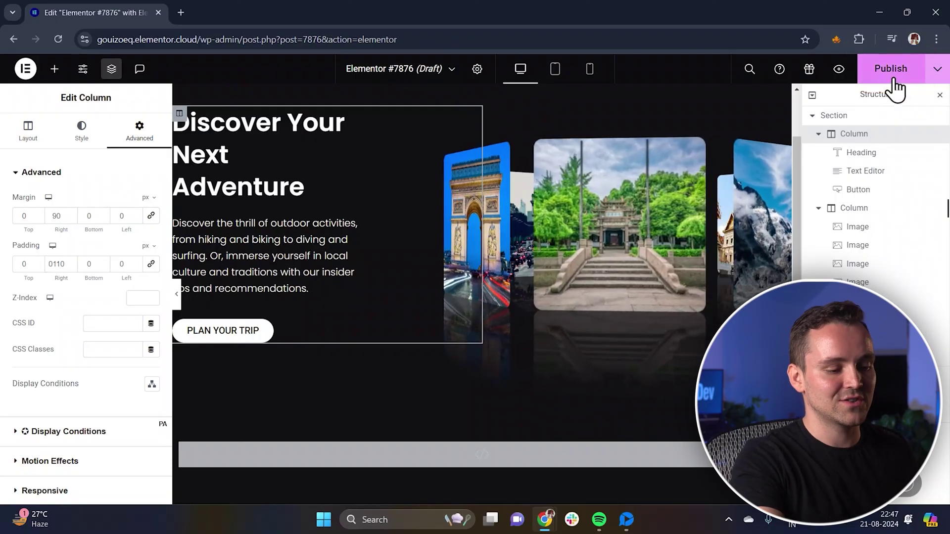
- Publish the page and open its preview in a new browser tab
click(893, 79)
click(840, 70)
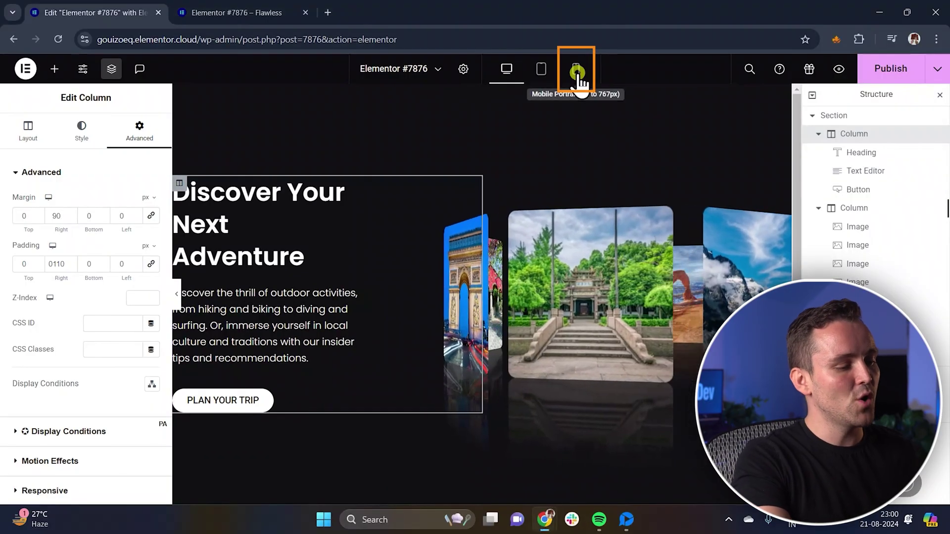
- Switch the editor to Mobile Portrait view and scroll down through the stacked hero
click(576, 72)
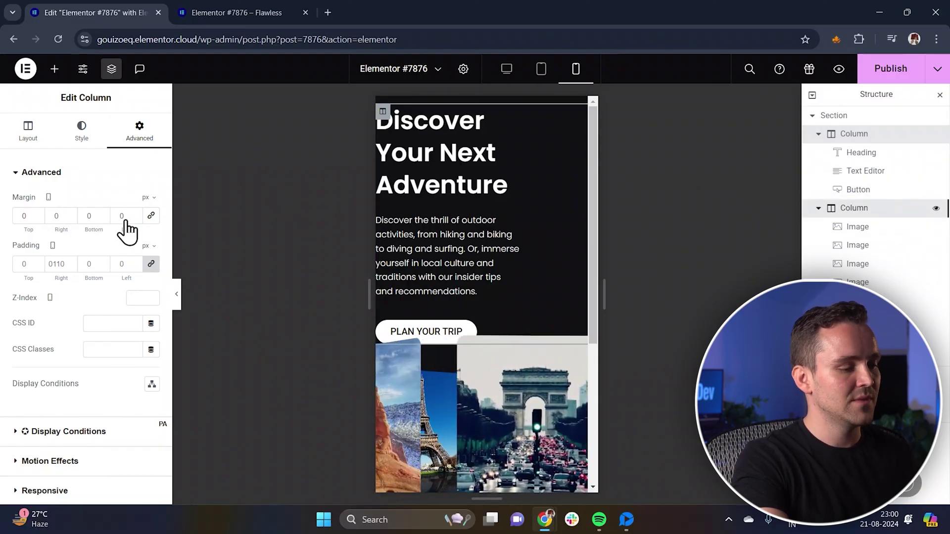
scroll(126, 222, down, 2)
scroll(108, 307, down, 2)
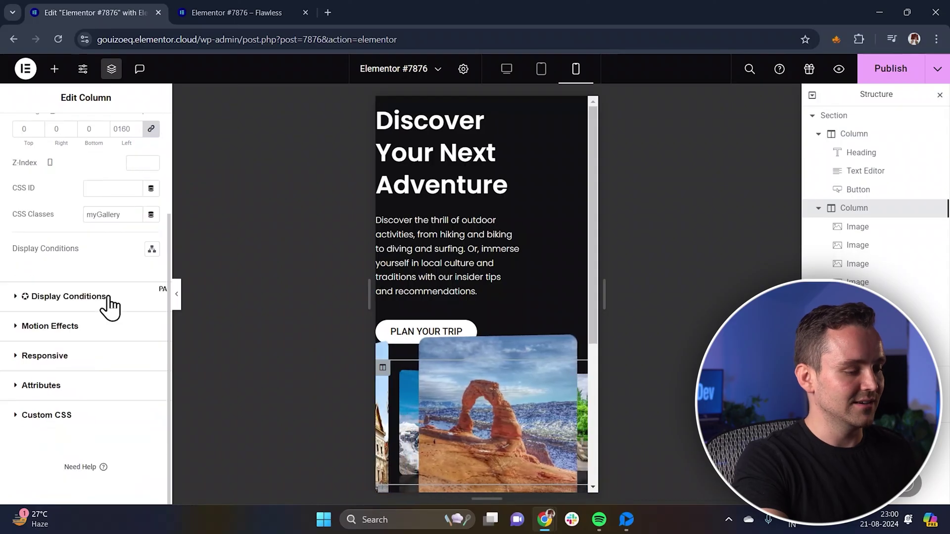
- In the column's custom CSS mobile rule, try scale 0.6 and 0.8, then settle on 0.7
click(94, 418)
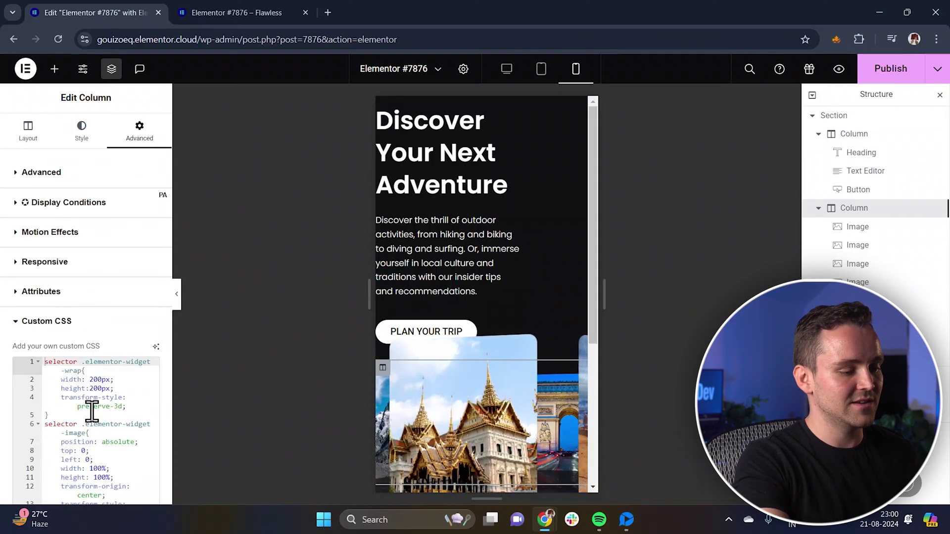
scroll(91, 411, down, 1)
scroll(91, 410, down, 10)
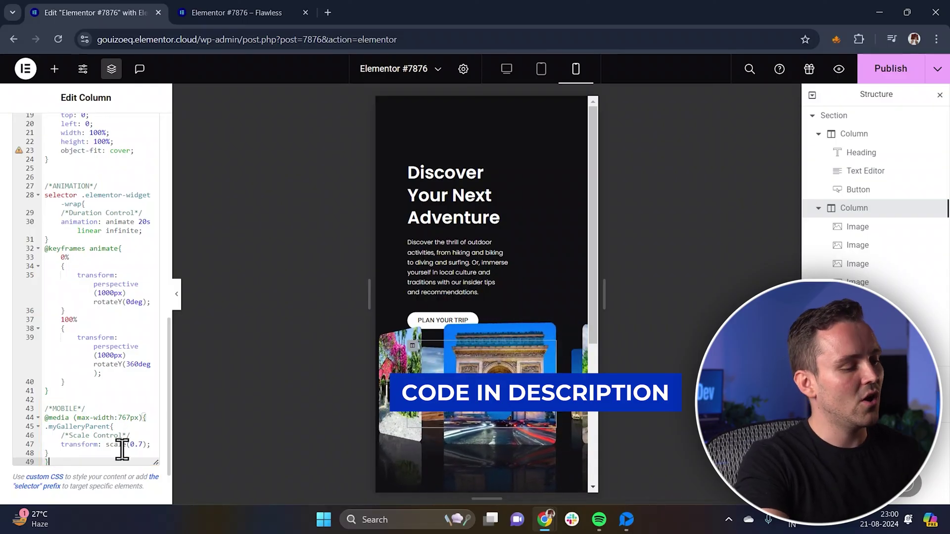
scroll(122, 448, down, 1)
click(142, 405)
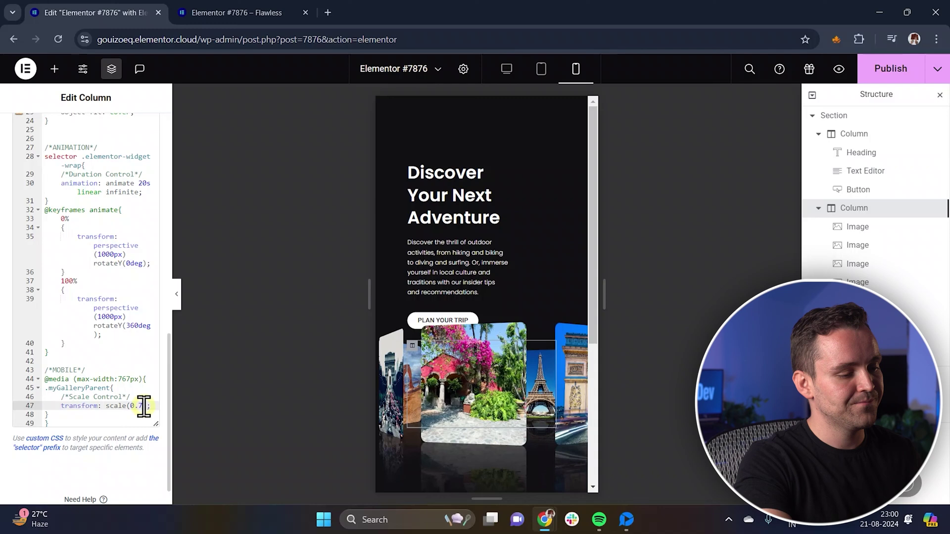
key(BackSpace)
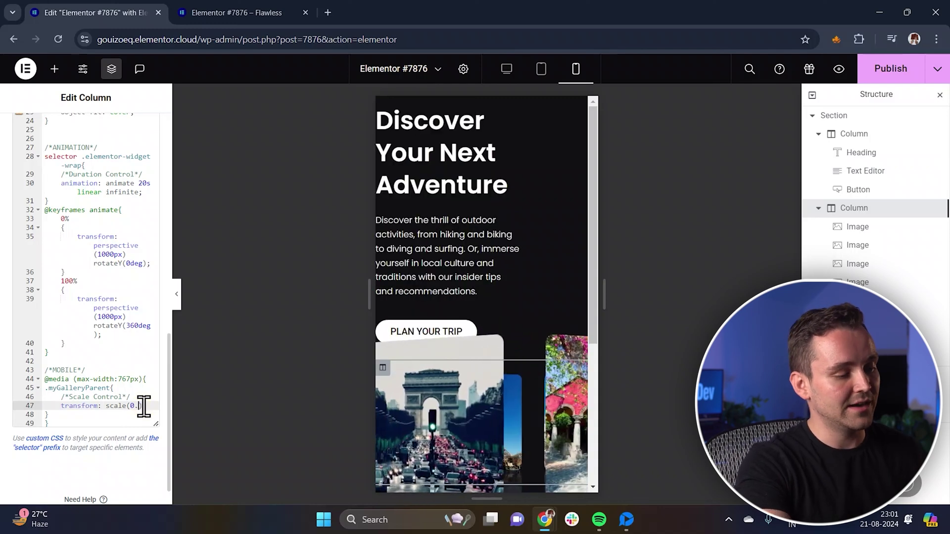
text(6)
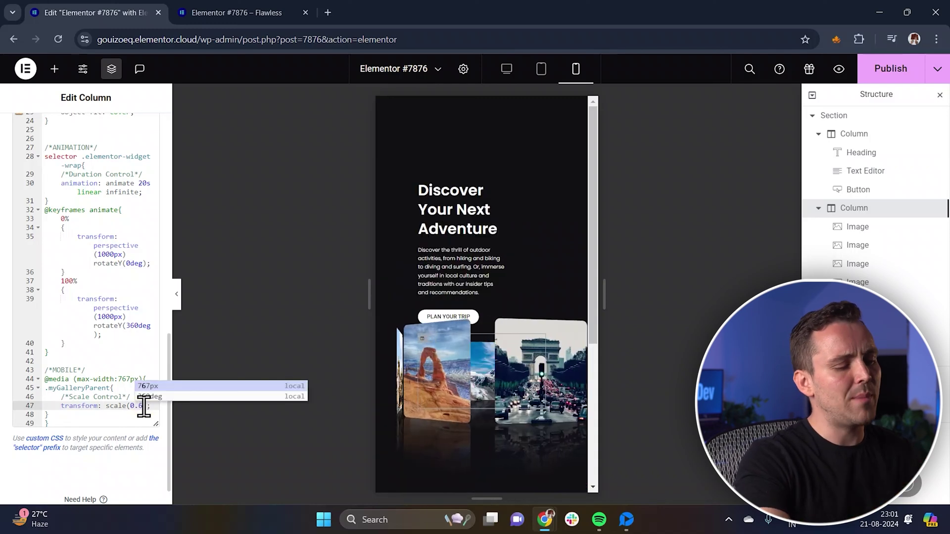
key(BackSpace)
text(8)
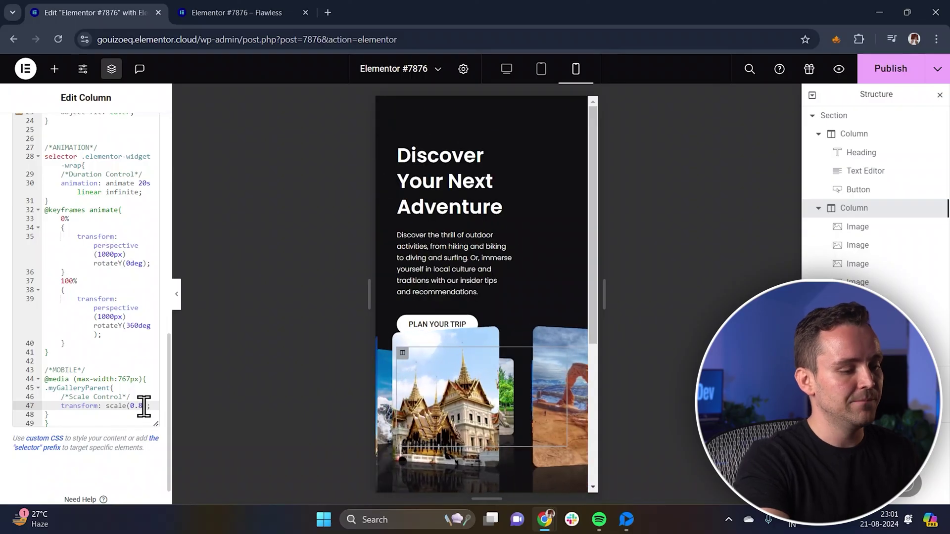
key(BackSpace)
text(7)
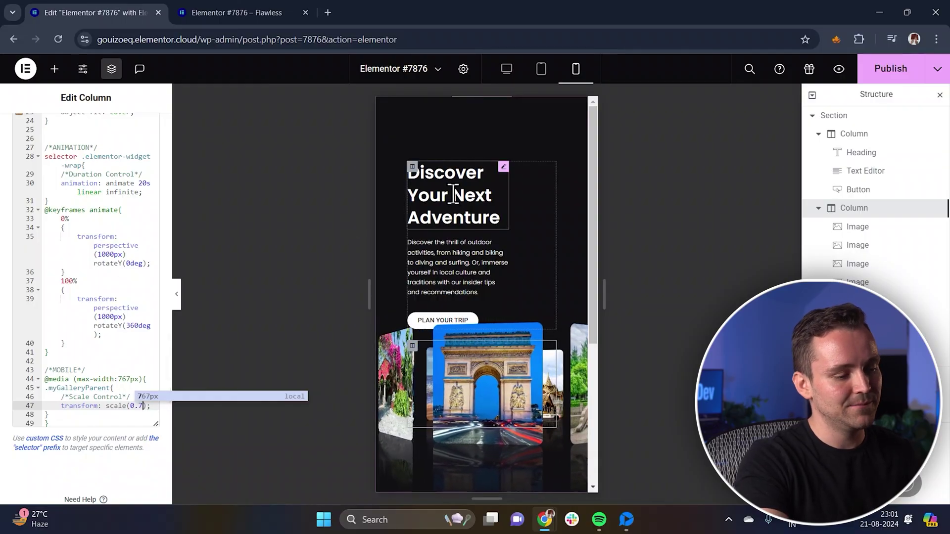
- Select the hero text column and set its mobile bottom margin to 136 px
click(413, 168)
click(103, 214)
text(36)
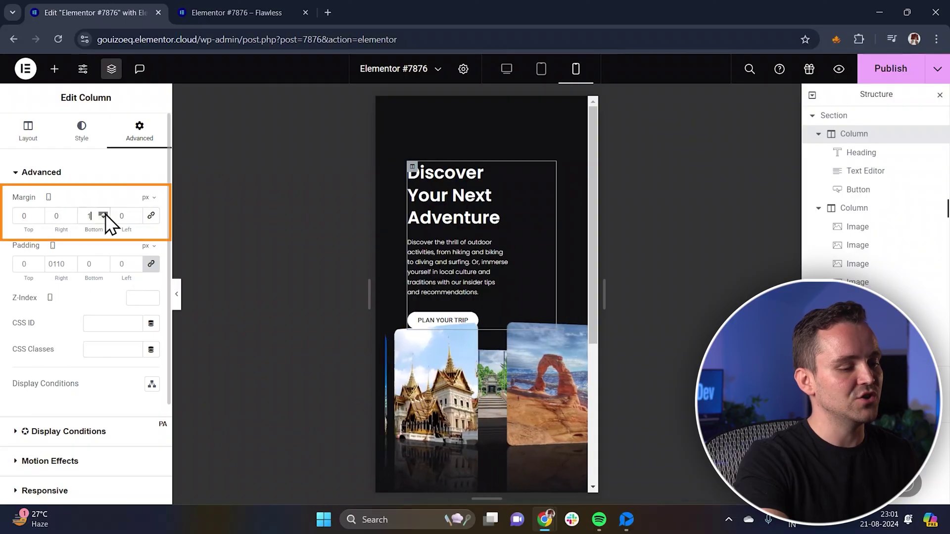